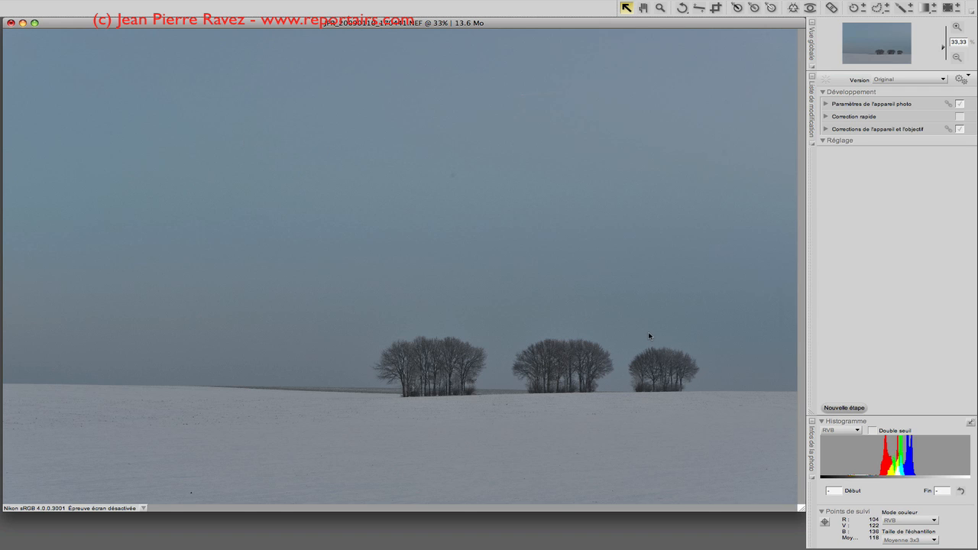
Add an Effets photo adjustment to the snowy landscape and set its method to Noir et blanc.
left_click(837, 408)
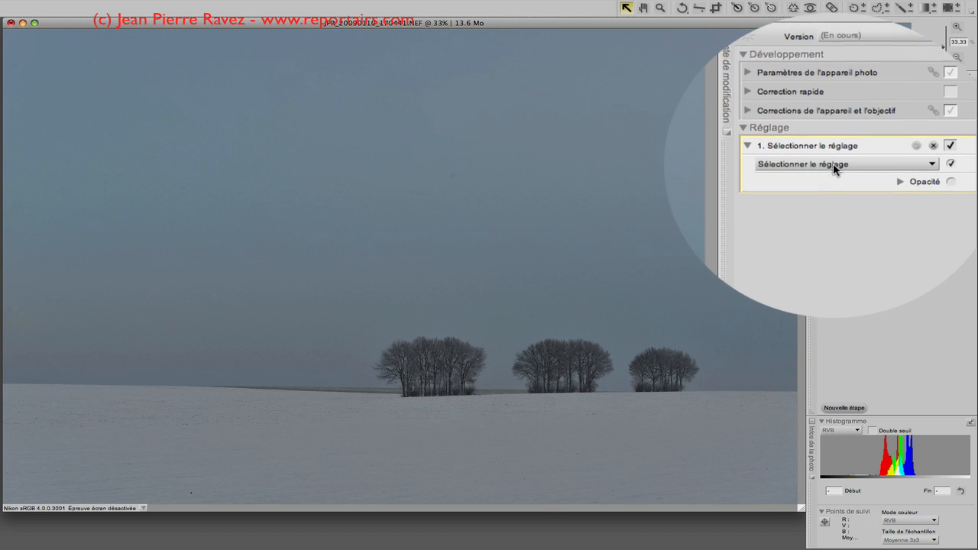
left_click(834, 167)
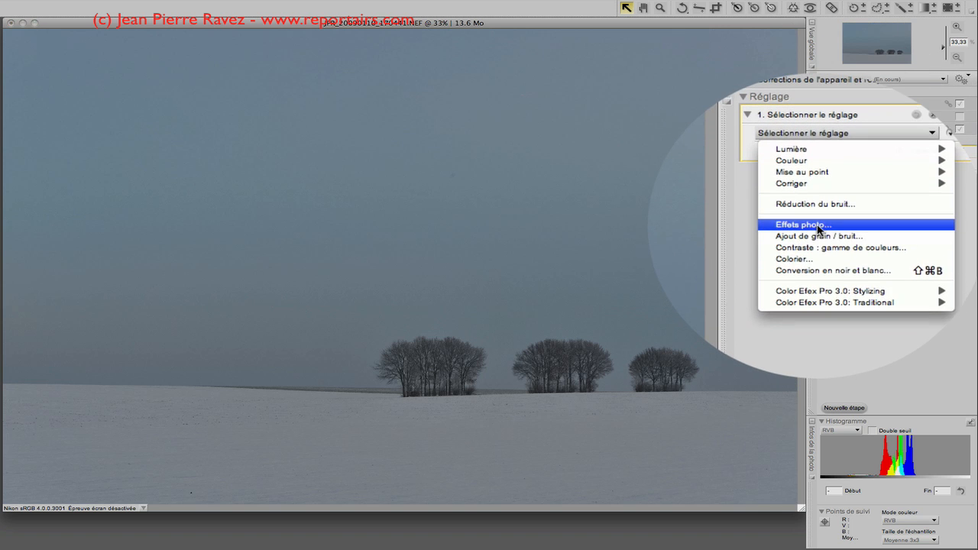
left_click(818, 227)
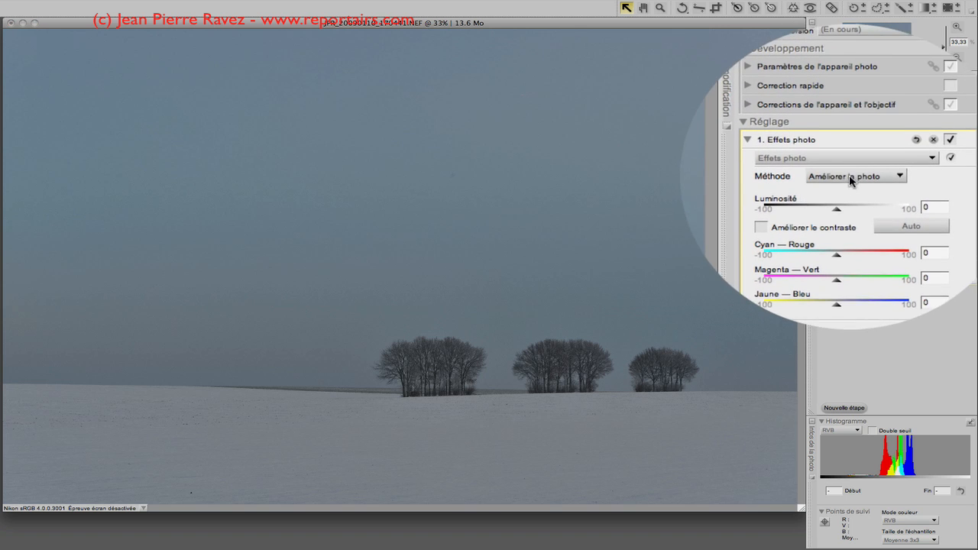
left_click(841, 173)
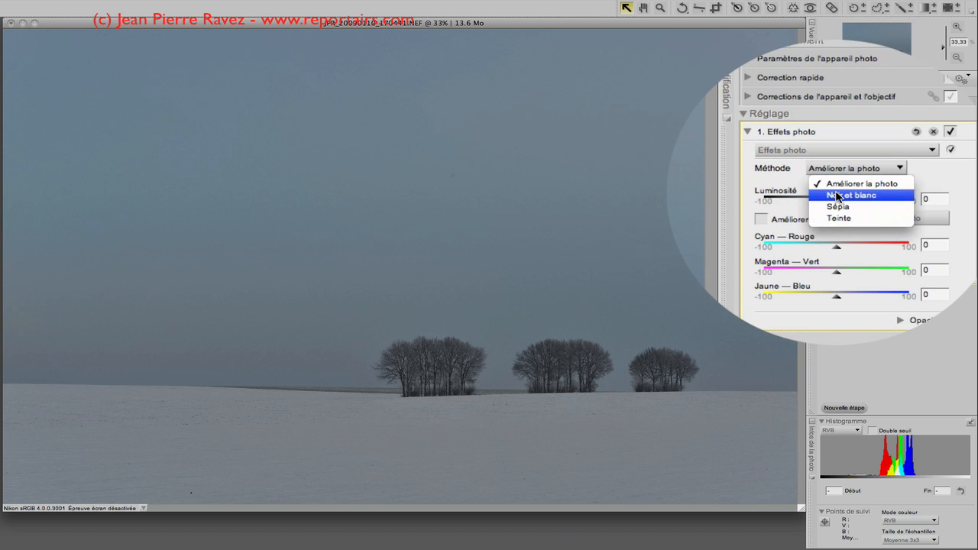
left_click(838, 196)
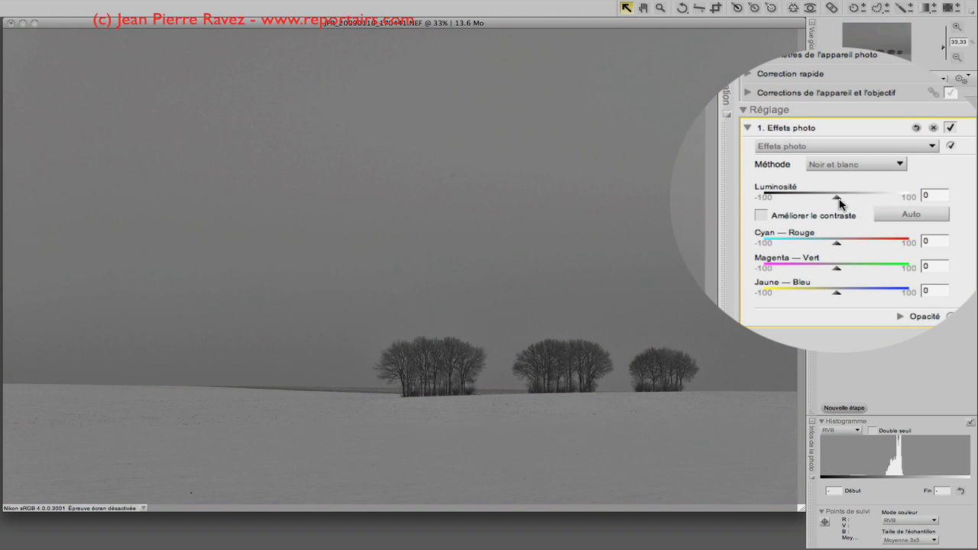
Tune the black-and-white effect with Luminosité 22, Améliorer le contraste enabled, Cyan–Rouge 57, Magenta–Vert 69 and Jaune–Bleu -18.
left_click_drag(838, 202, 855, 202)
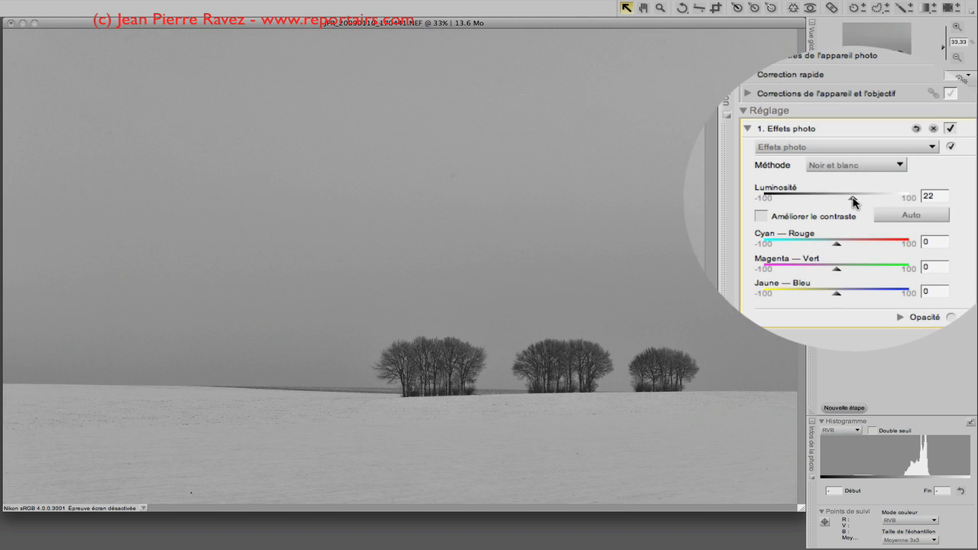
left_click(761, 216)
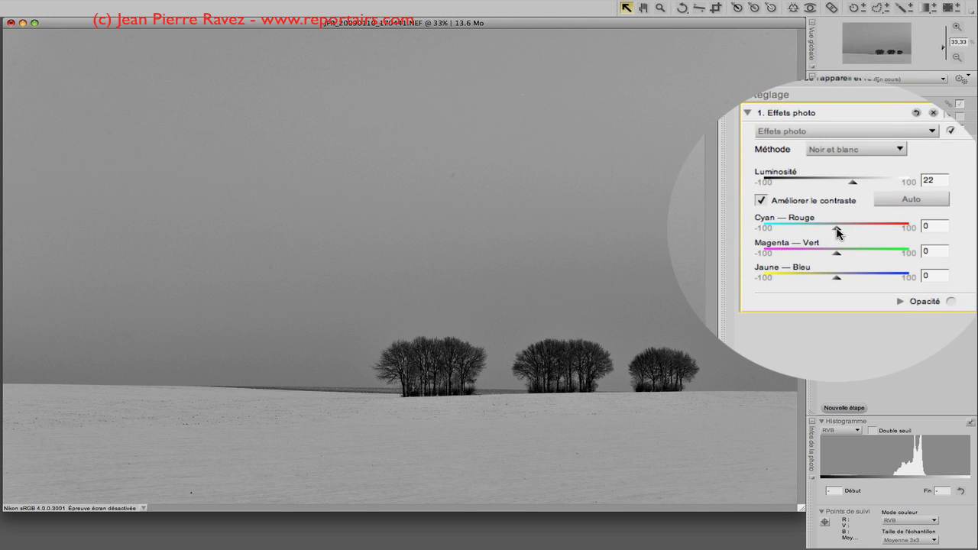
left_click_drag(837, 231, 904, 231)
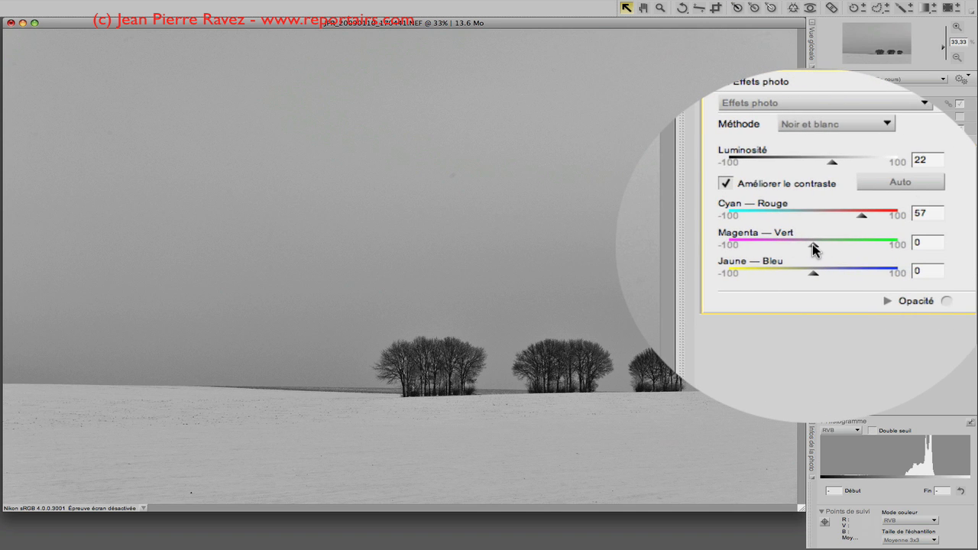
left_click_drag(812, 243, 872, 247)
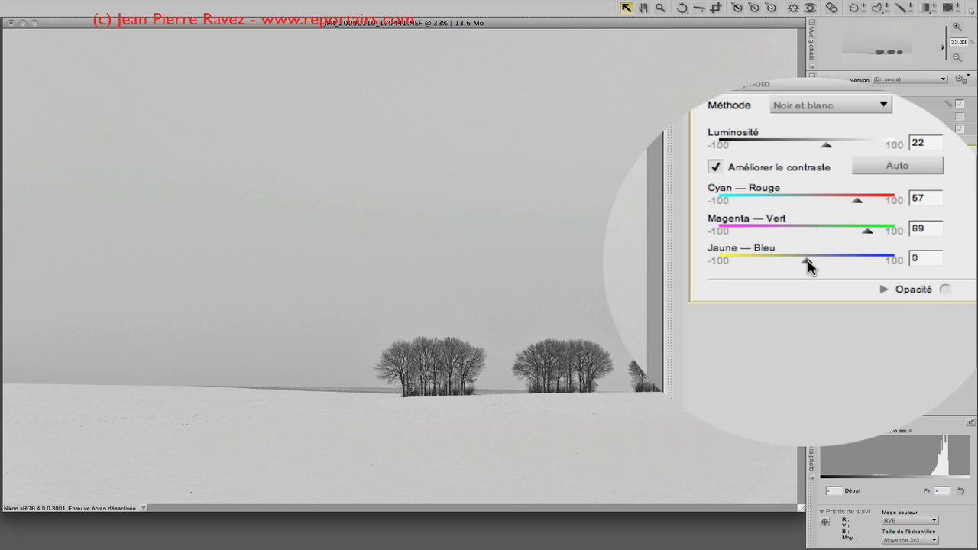
left_click_drag(884, 263, 879, 263)
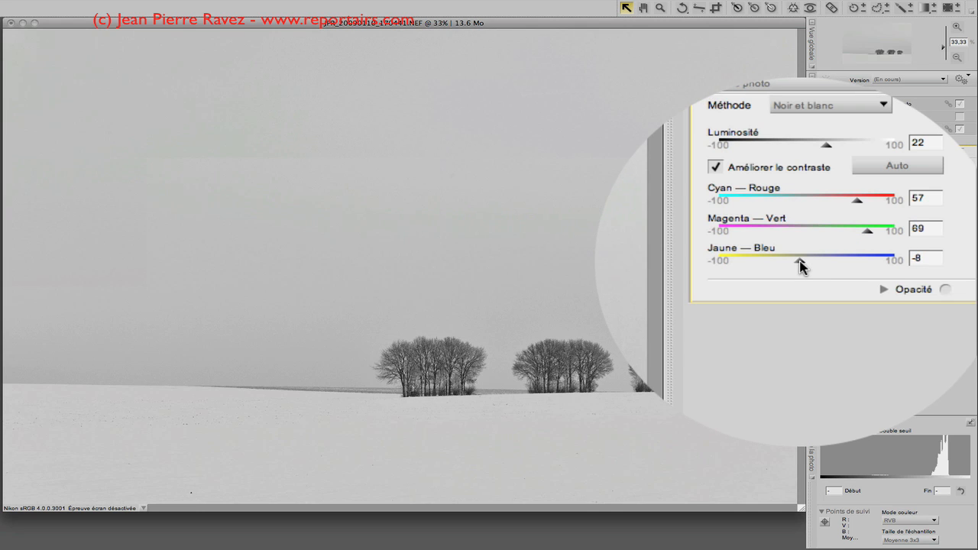
left_click_drag(800, 265, 793, 265)
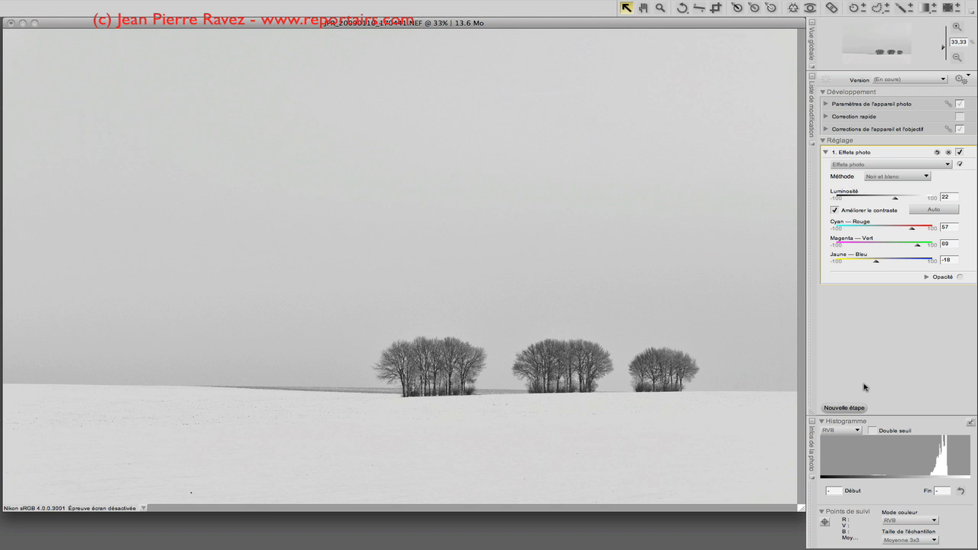
Add a Niveaux et courbes adjustment and shape a gentle S-curve with lowered shadows, a midtone anchor and highlights raised from 171 to 178.
left_click(854, 409)
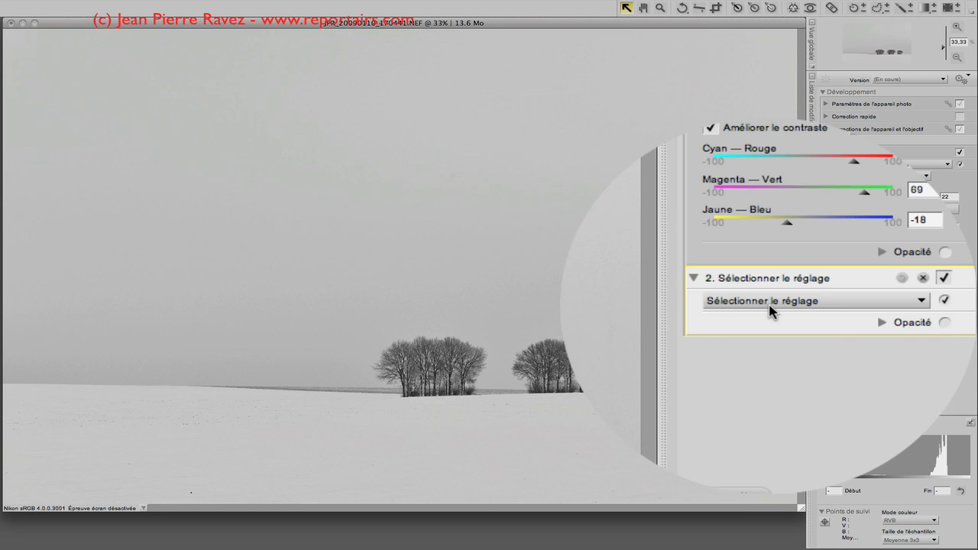
left_click(864, 307)
mouse_move(864, 310)
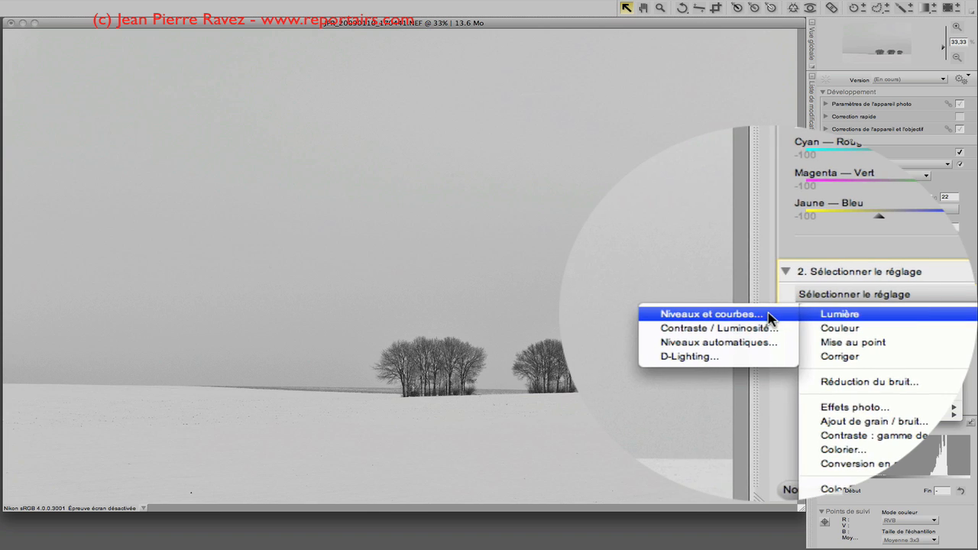
left_click(760, 313)
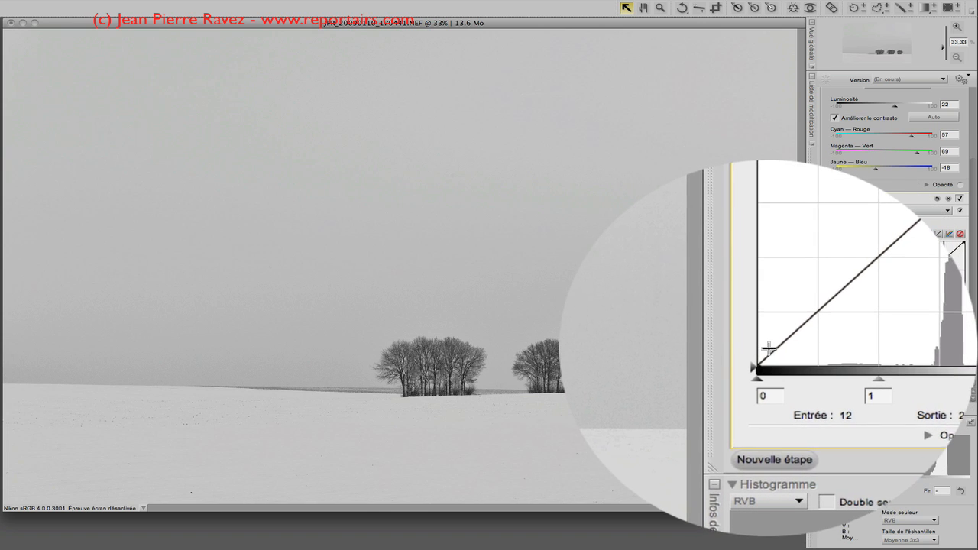
left_click_drag(767, 350, 768, 352)
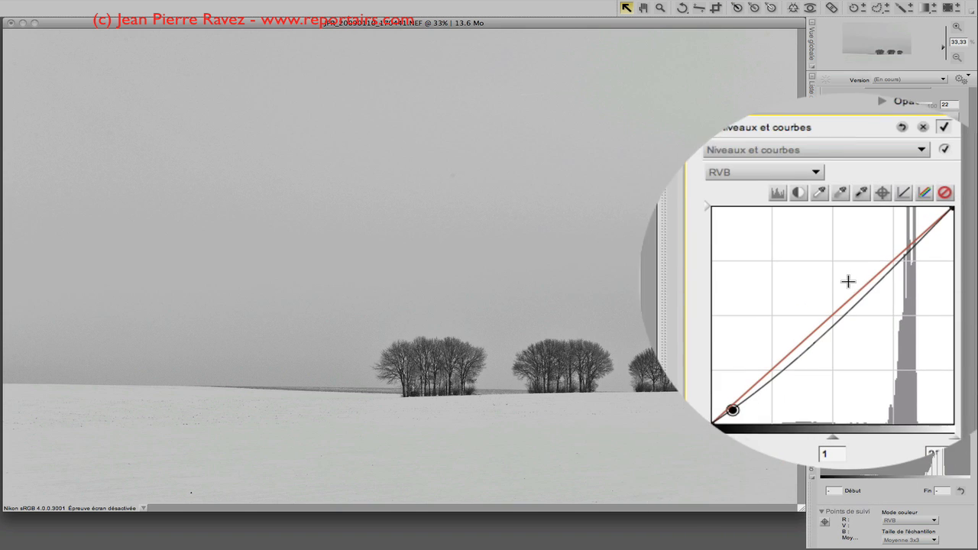
left_click_drag(875, 281, 874, 276)
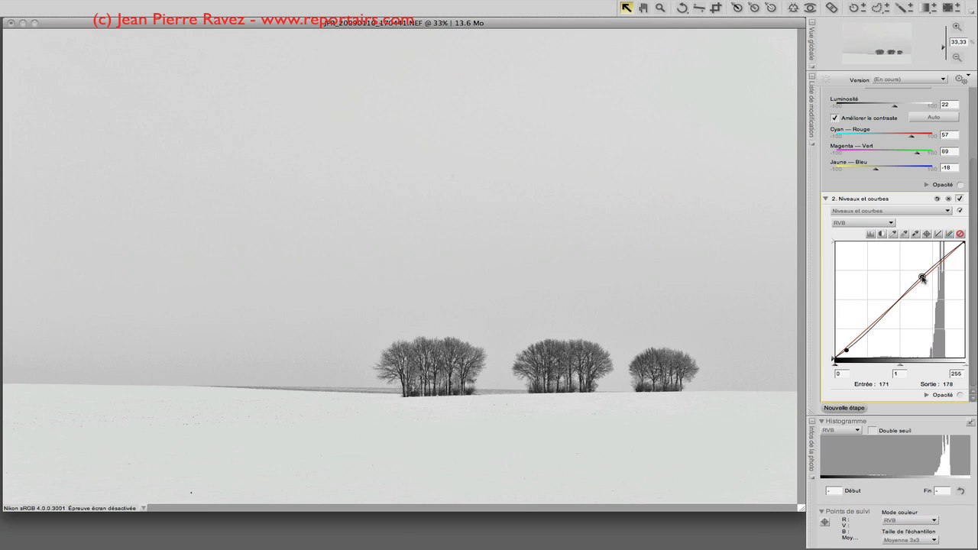
left_click(885, 314)
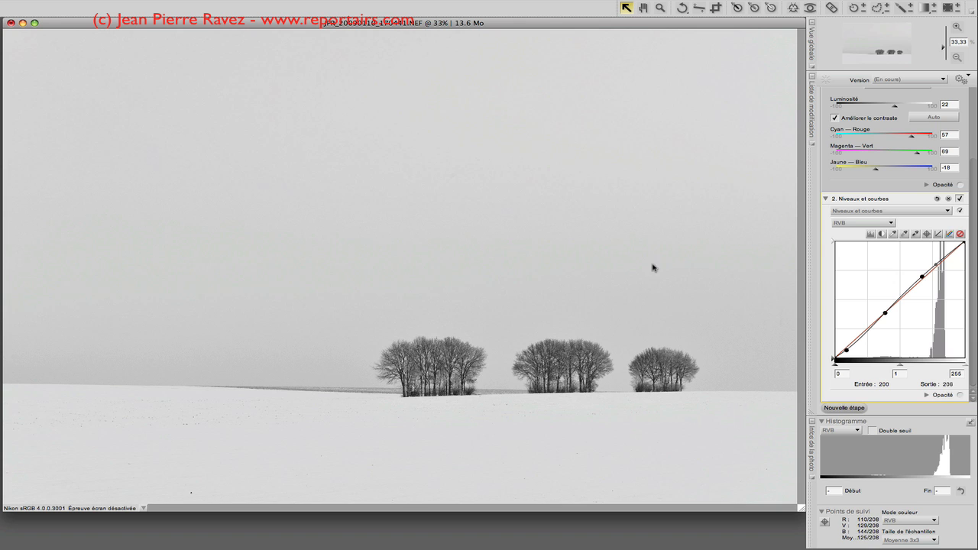
Add a Contraste / Luminosité adjustment with Luminosité 8 and Contraste 31.
left_click(850, 409)
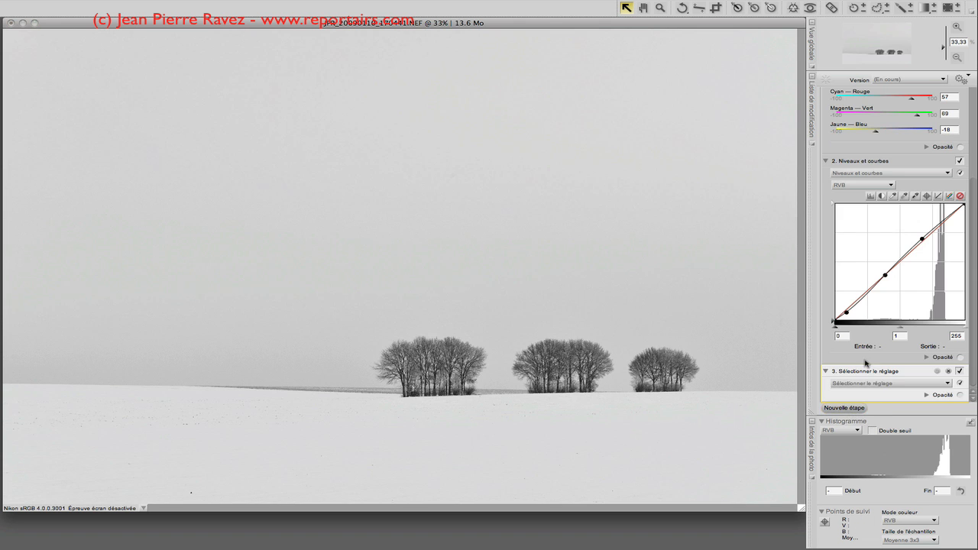
left_click(866, 382)
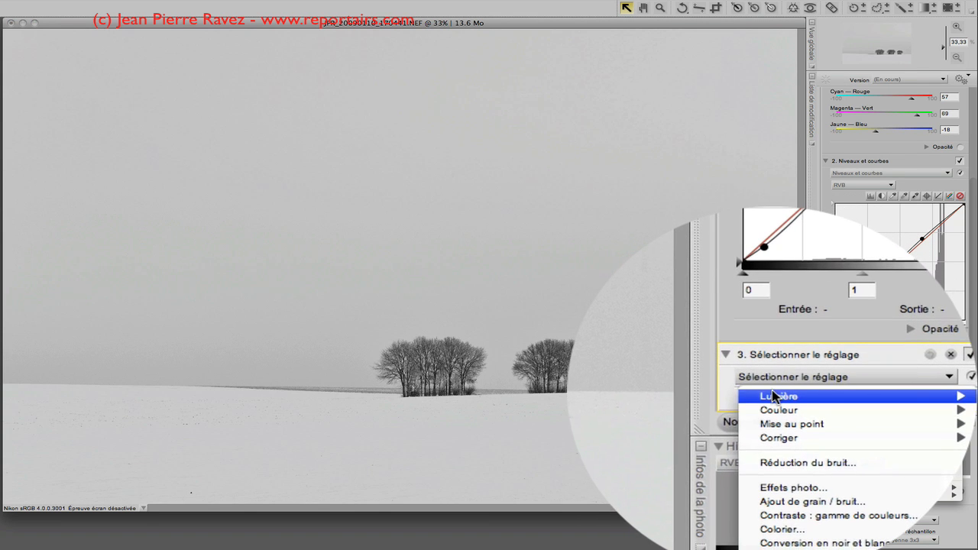
mouse_move(756, 404)
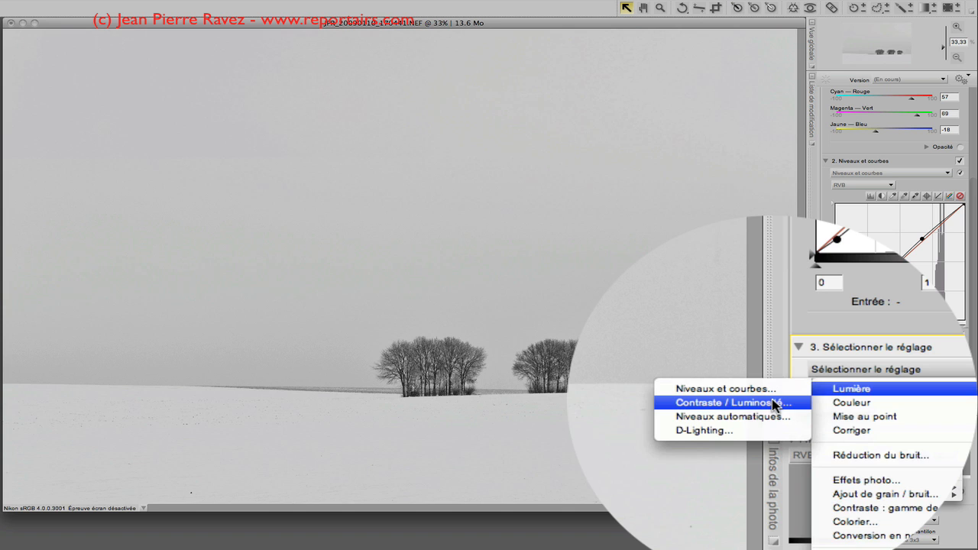
left_click(775, 405)
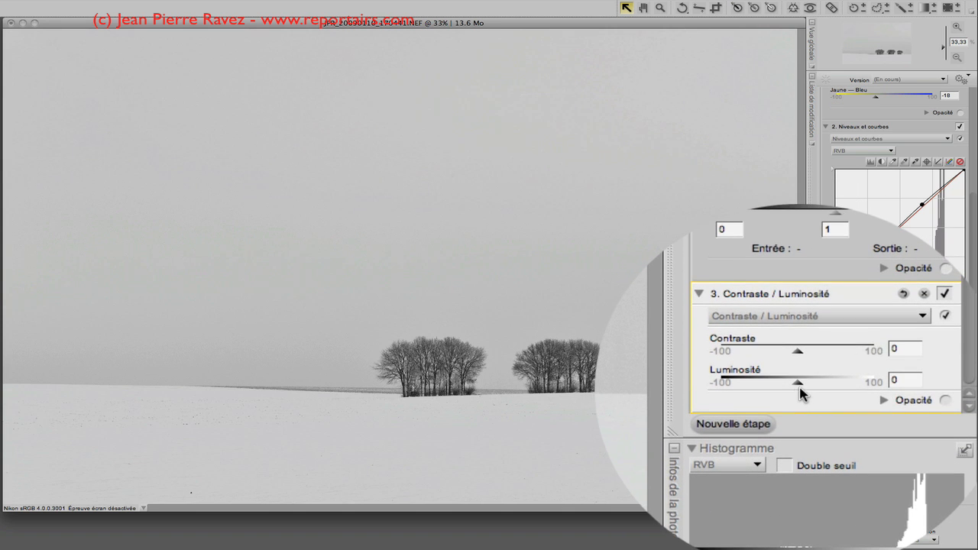
left_click_drag(796, 395, 806, 392)
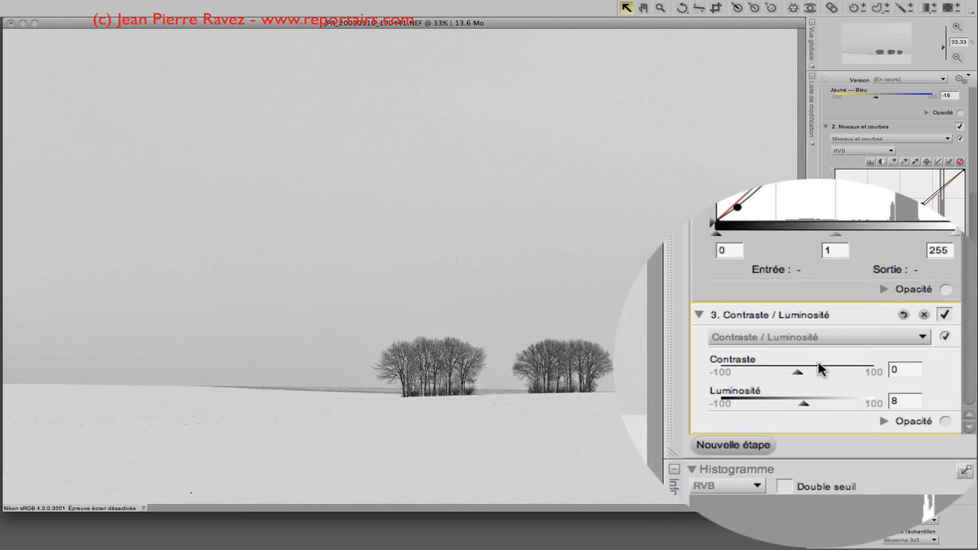
left_click_drag(802, 373, 826, 373)
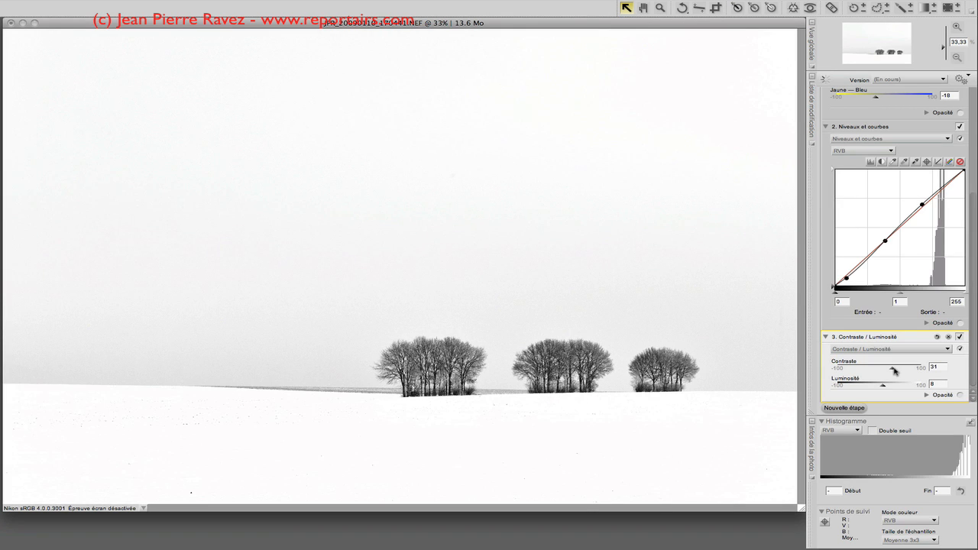
Sharpen the photo with a Masque flou adjustment at intensity 57%, radius 5% and threshold 7.
left_click(843, 407)
left_click(861, 383)
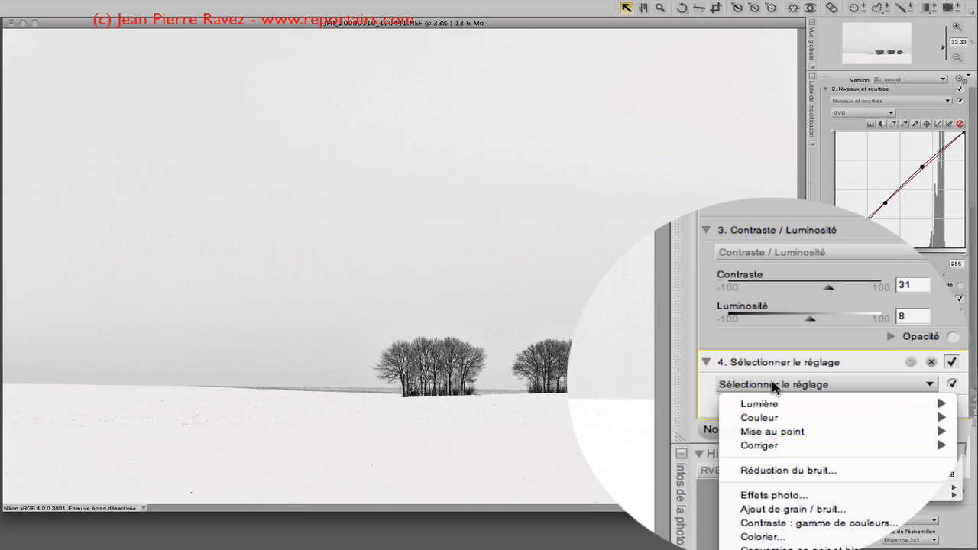
mouse_move(772, 431)
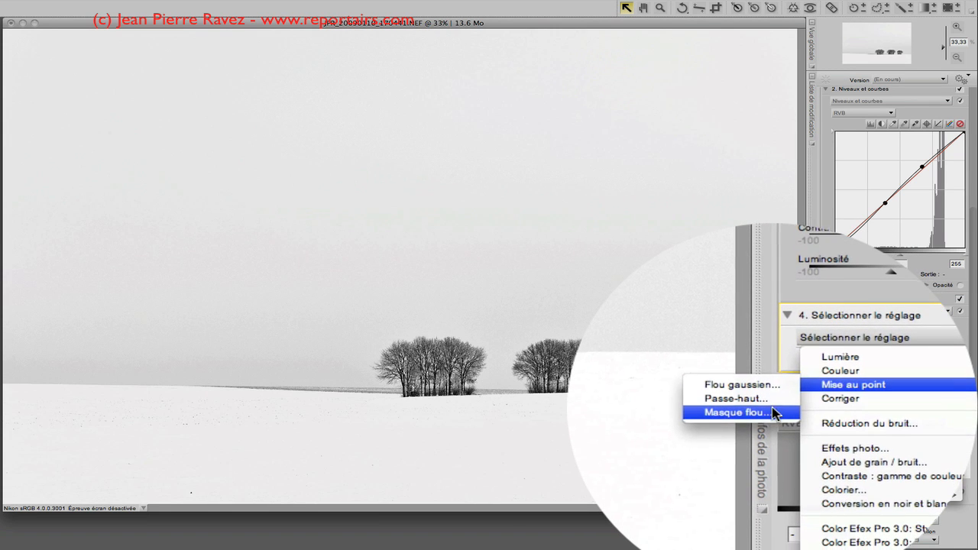
left_click(773, 414)
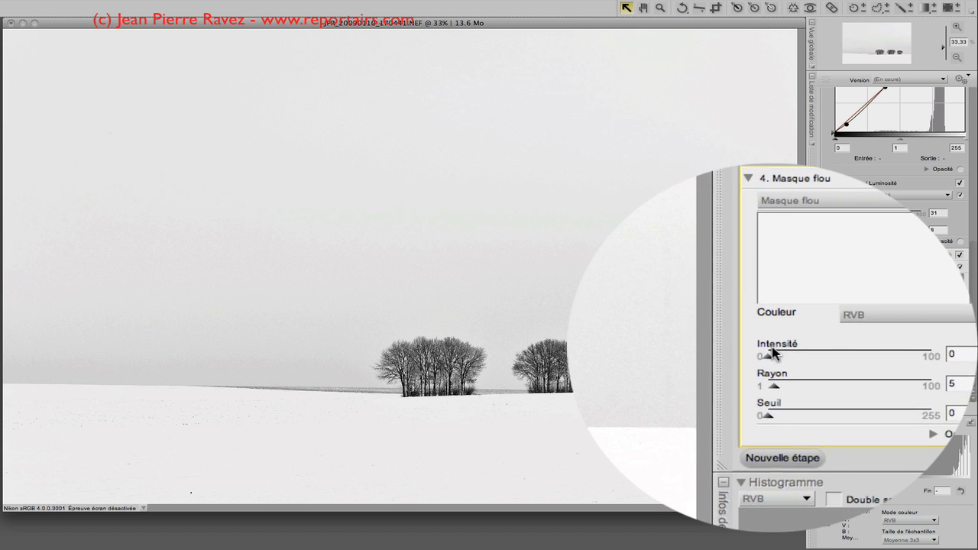
left_click_drag(771, 352, 816, 359)
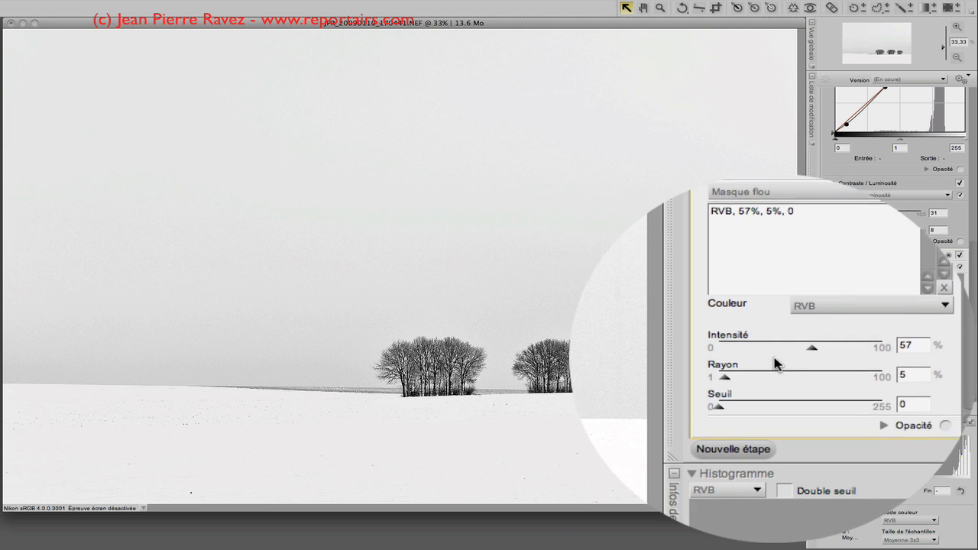
left_click_drag(773, 387, 768, 388)
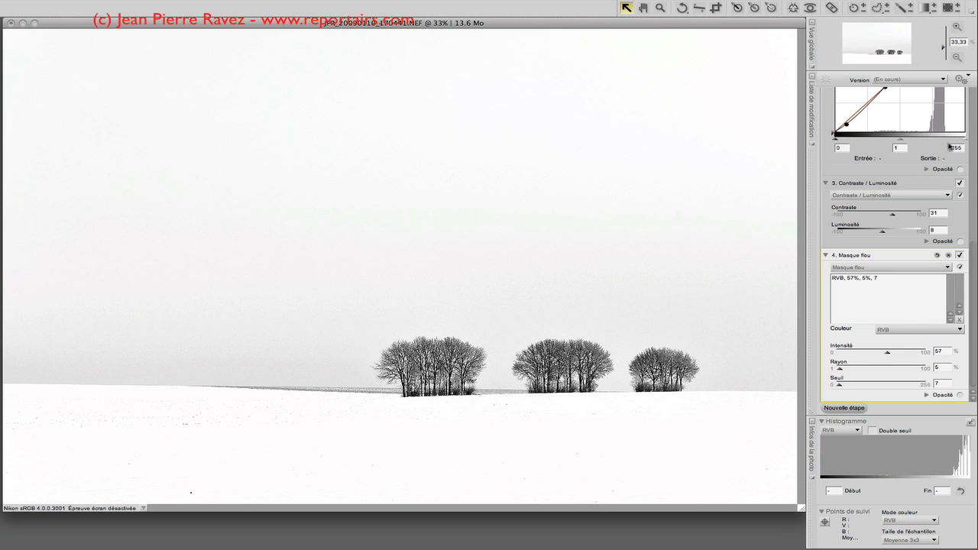
Examine the sharpened trees and horizon at 66.67% magnification and return to a view of the whole photo.
left_click(956, 27)
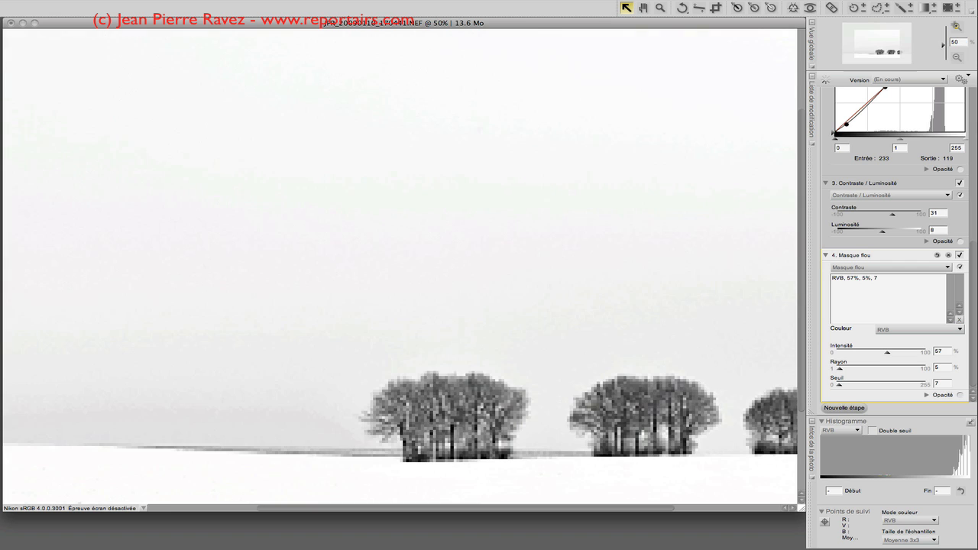
left_click(955, 27)
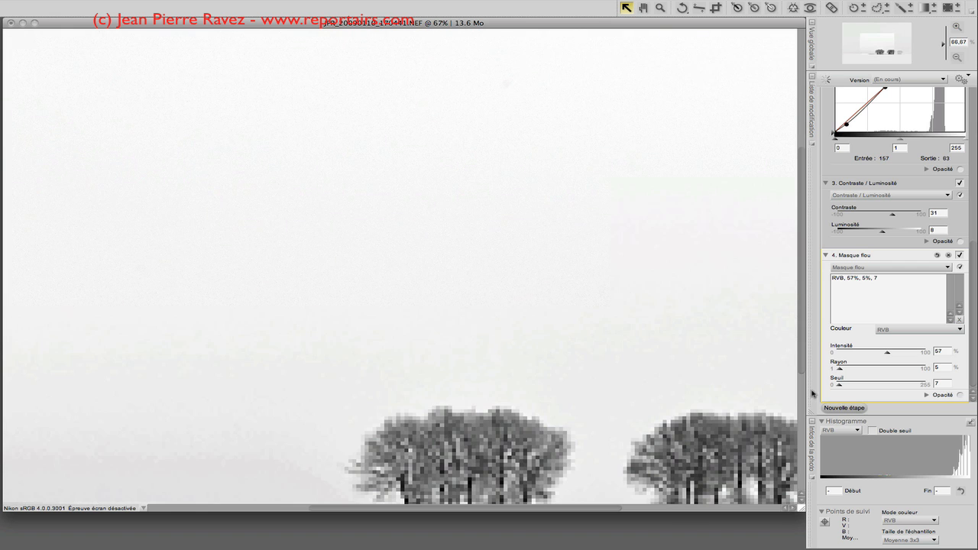
left_click_drag(800, 351, 799, 417)
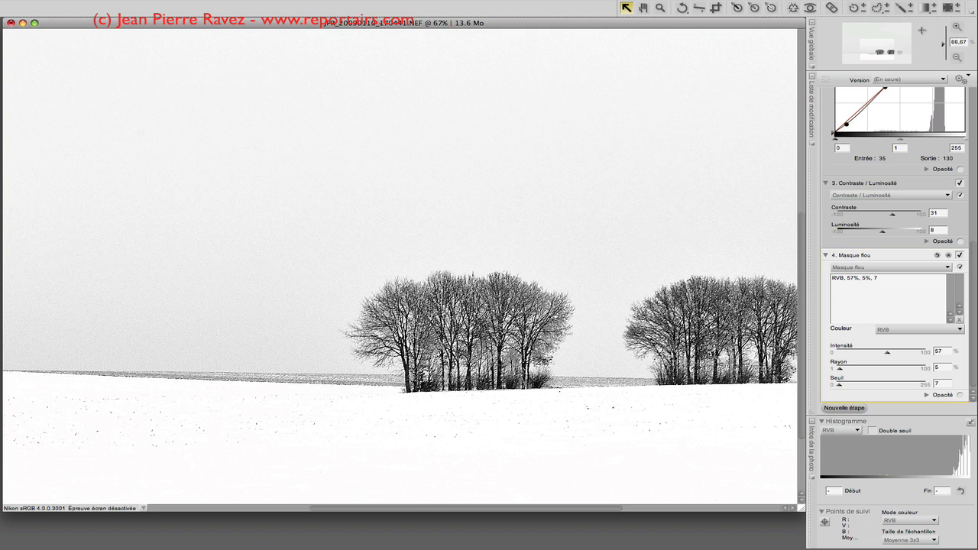
left_click(642, 10)
double_click(643, 9)
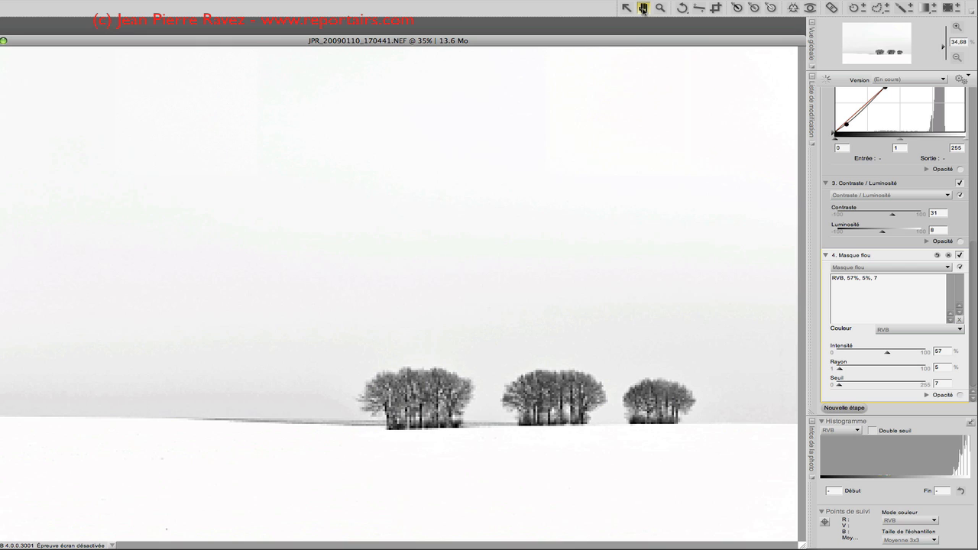
left_click_drag(632, 45, 633, 28)
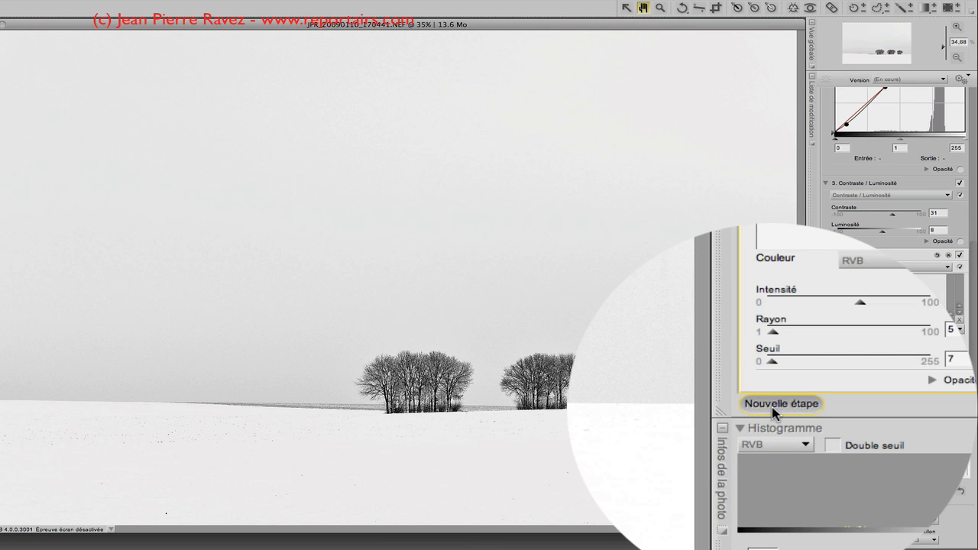
Add a Colorier adjustment and remove its effect from the entire photo with the subtractive fill selection.
left_click(838, 408)
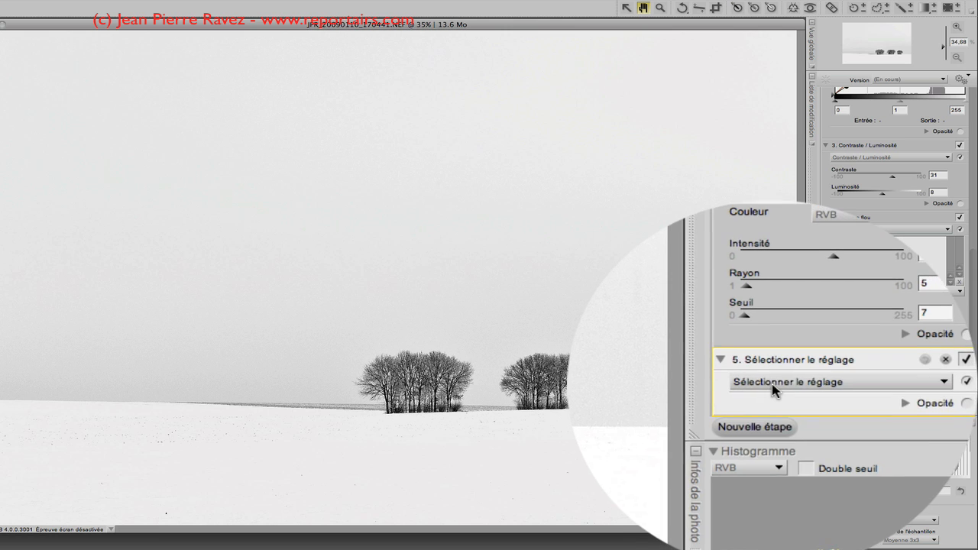
left_click(771, 383)
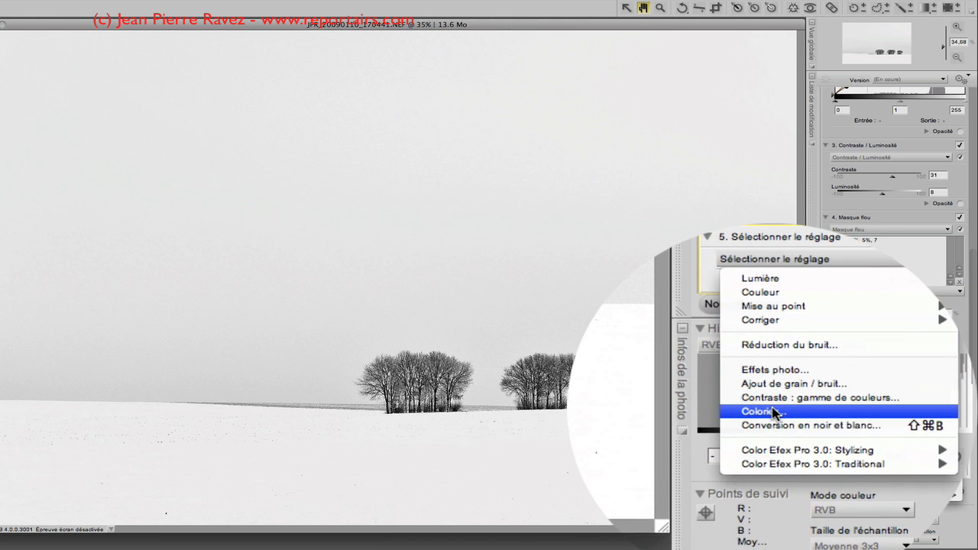
left_click(772, 412)
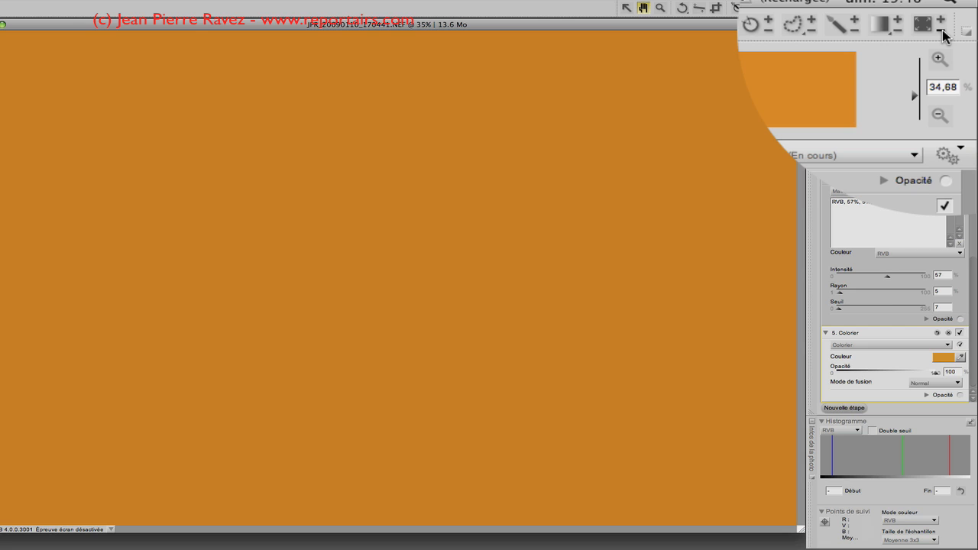
left_click(943, 35)
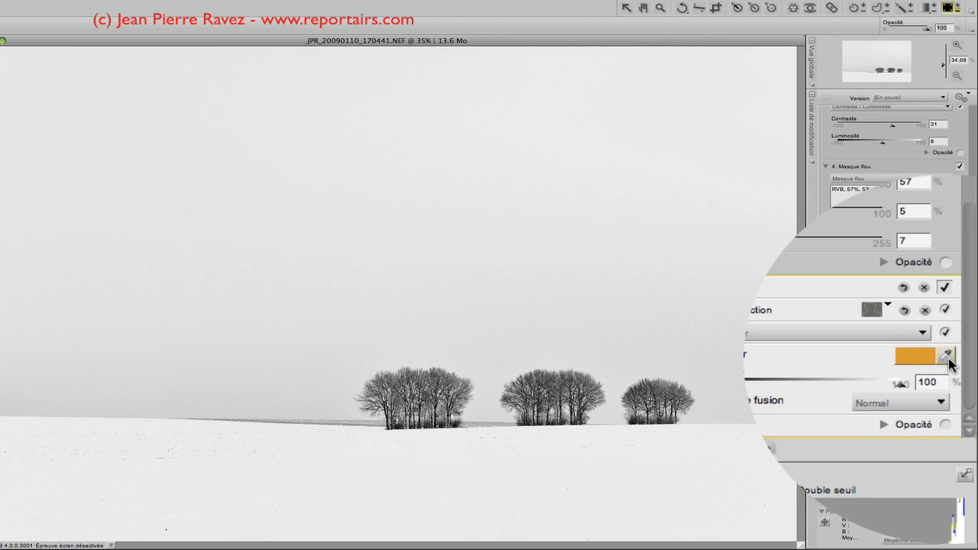
Sample a near-white Colorier colour from the photo and set the additive selection brush size to 532 px.
left_click(946, 356)
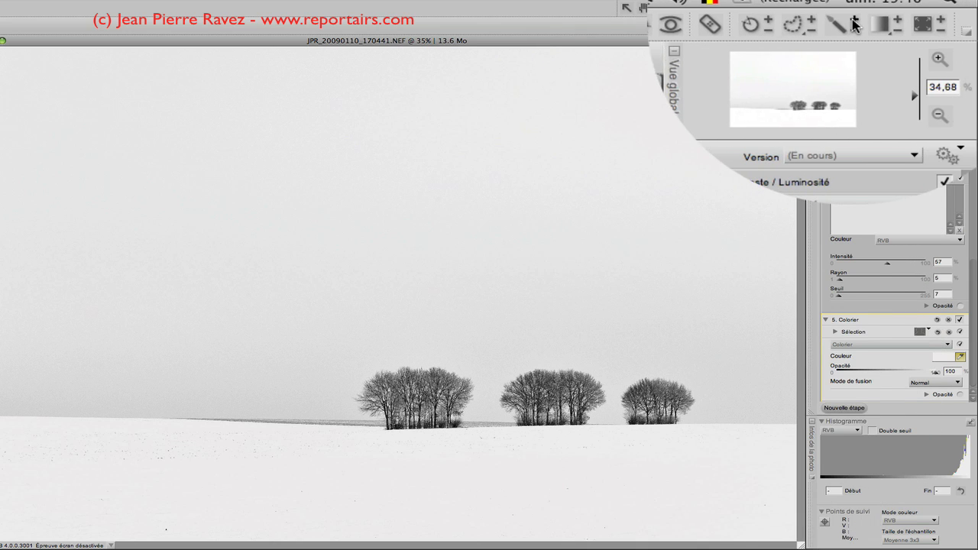
left_click(854, 25)
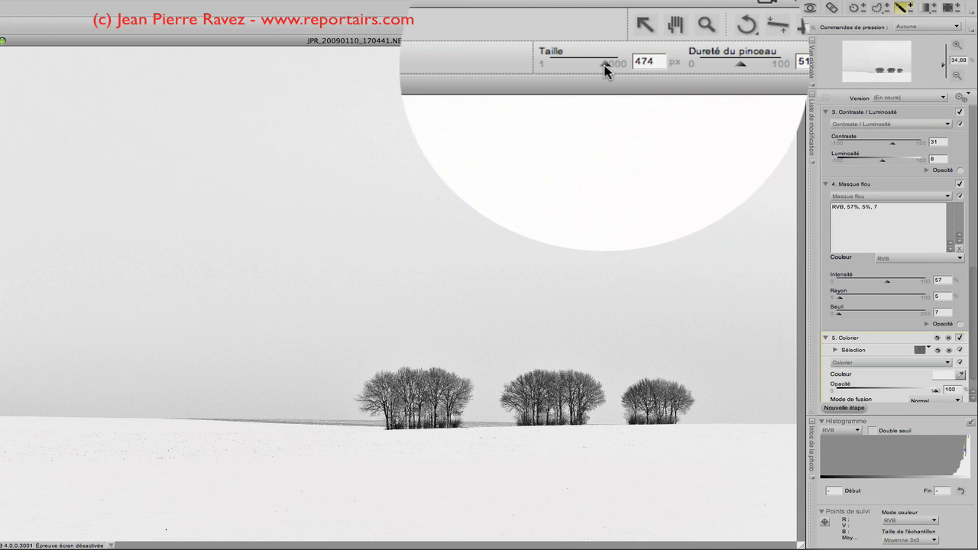
left_click_drag(604, 68, 606, 67)
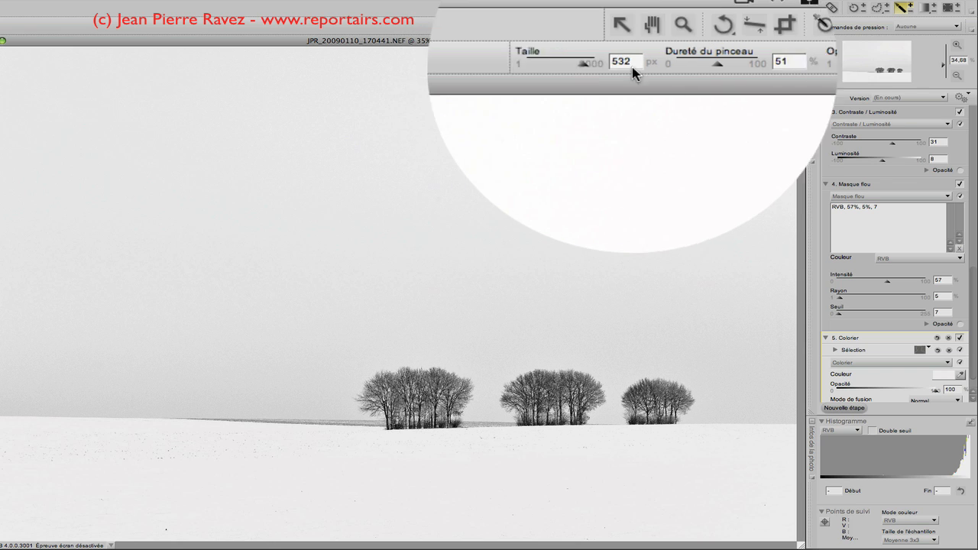